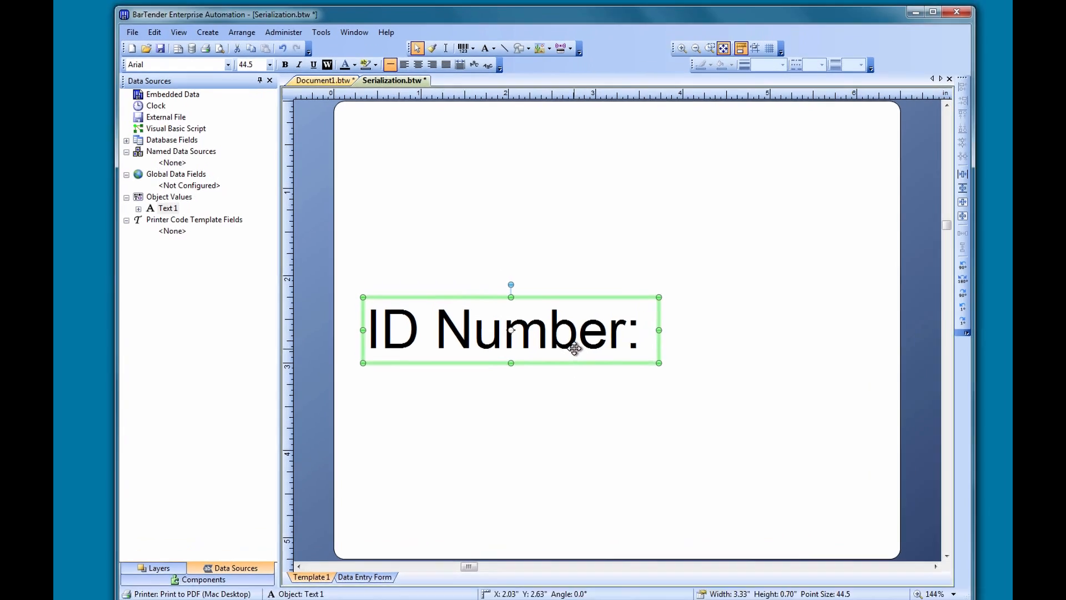
# Add a second Embedded Data source with the value 1 to the ID Number text object.
pyautogui.rightClick(560, 342)
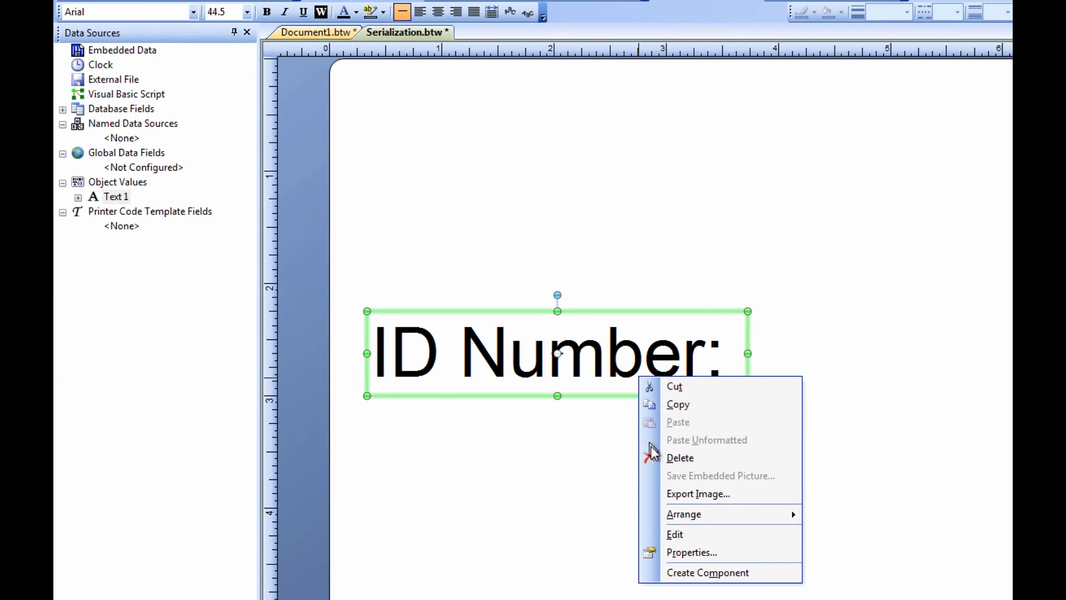
pyautogui.click(699, 553)
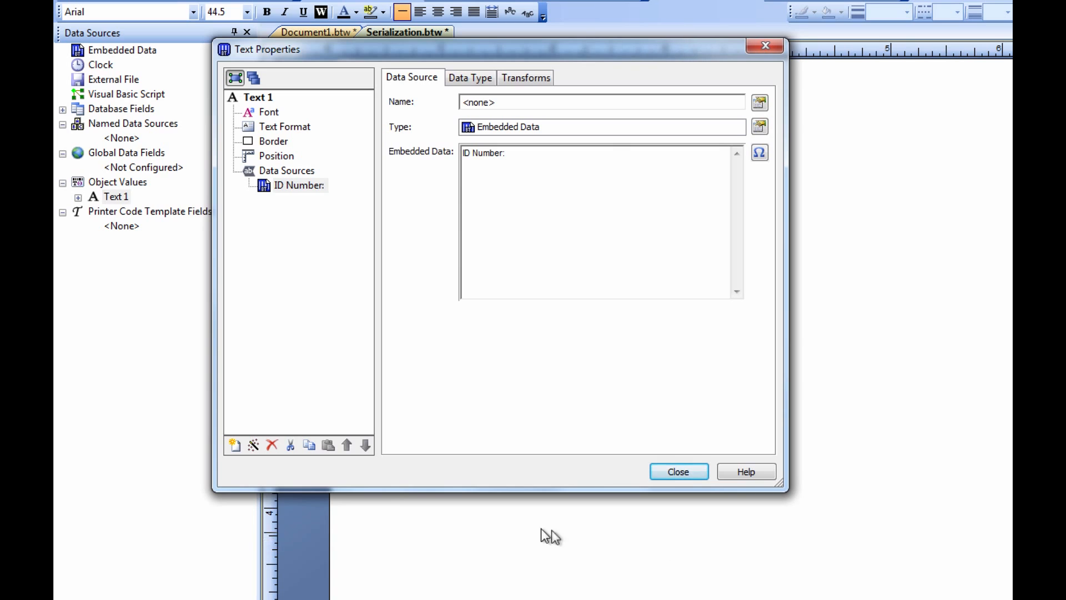
pyautogui.click(233, 446)
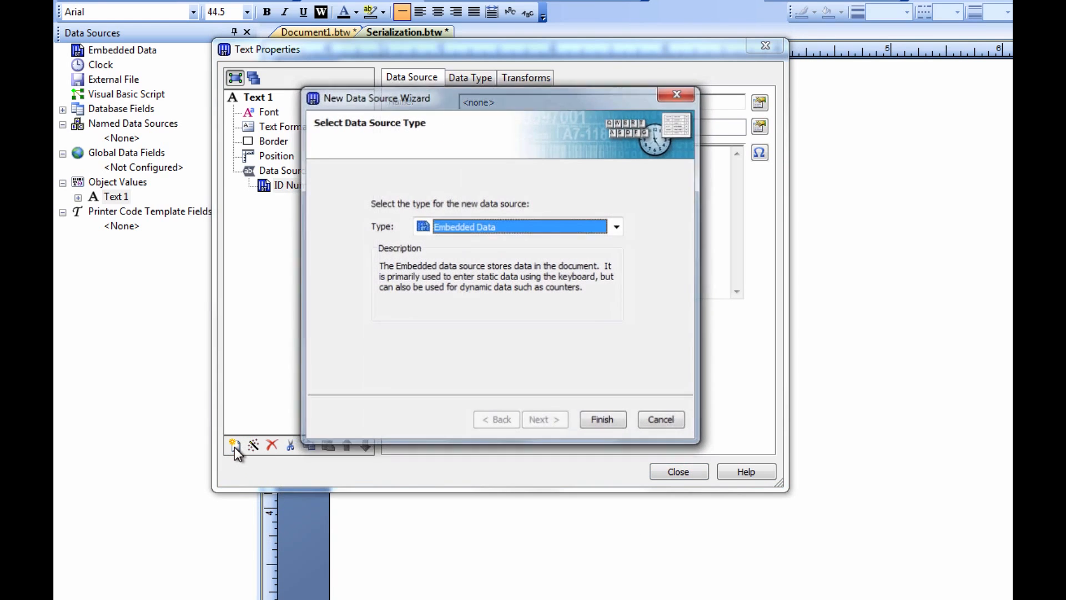
pyautogui.click(602, 421)
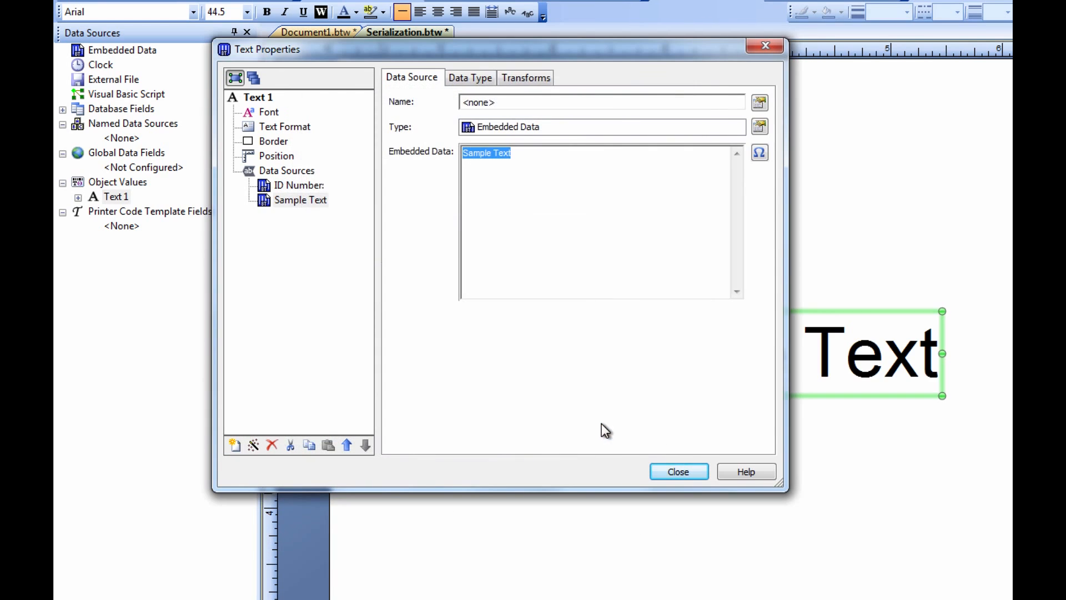
pyautogui.write('1')
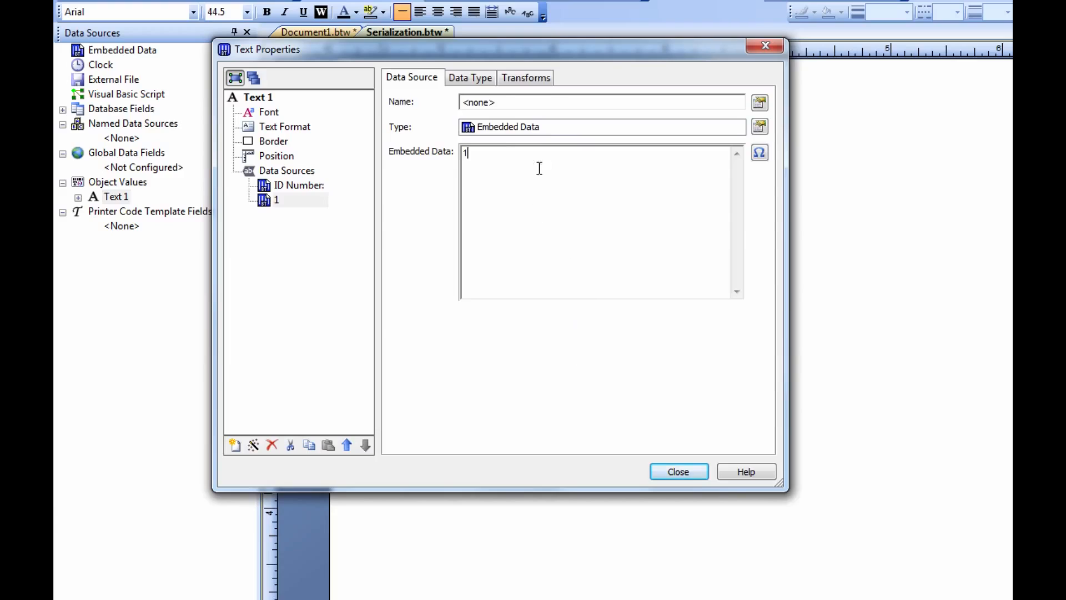
# Turn on the Serialization transform for the new data source and set it to Increment.
pyautogui.click(534, 81)
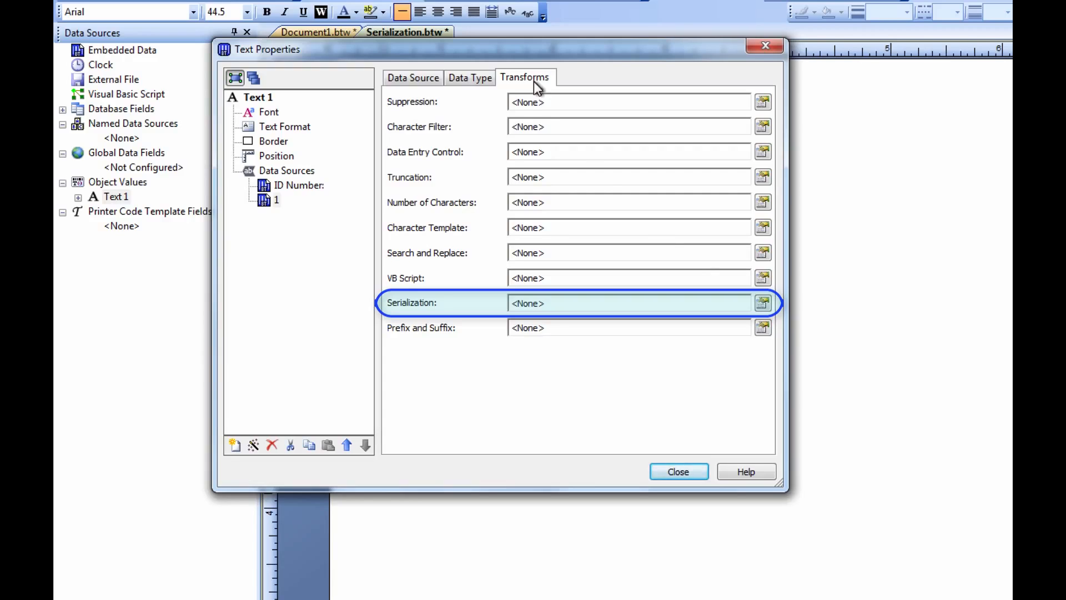
pyautogui.click(766, 306)
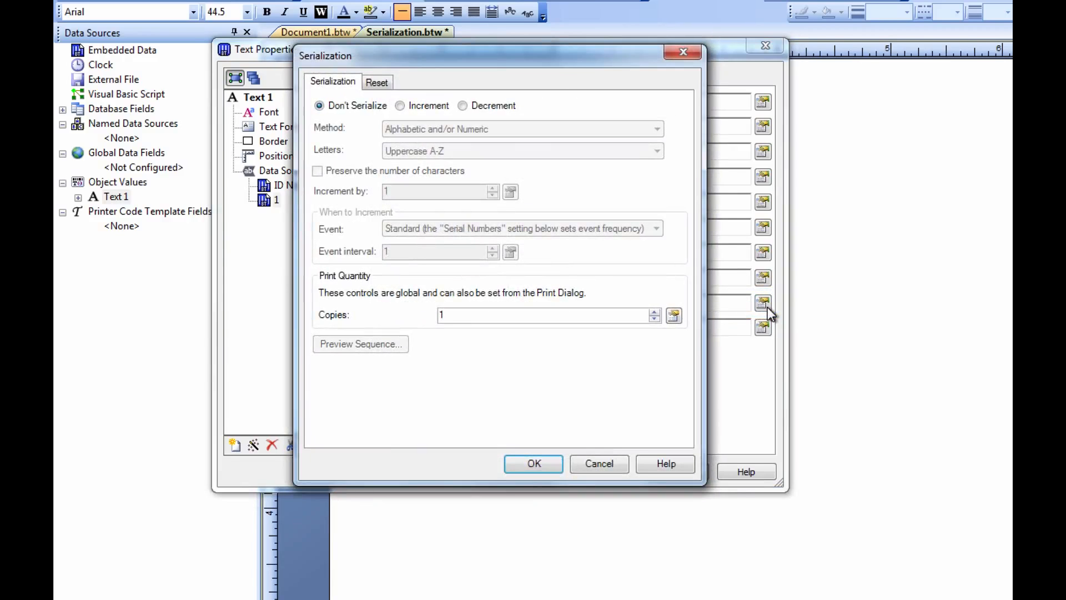
pyautogui.click(400, 107)
pyautogui.click(461, 106)
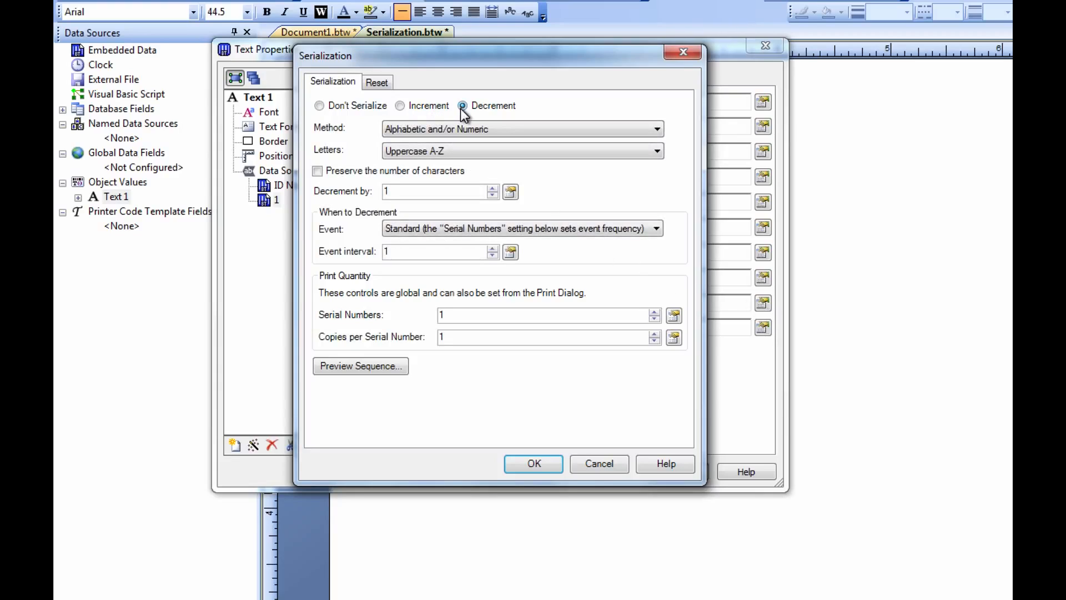
pyautogui.click(400, 106)
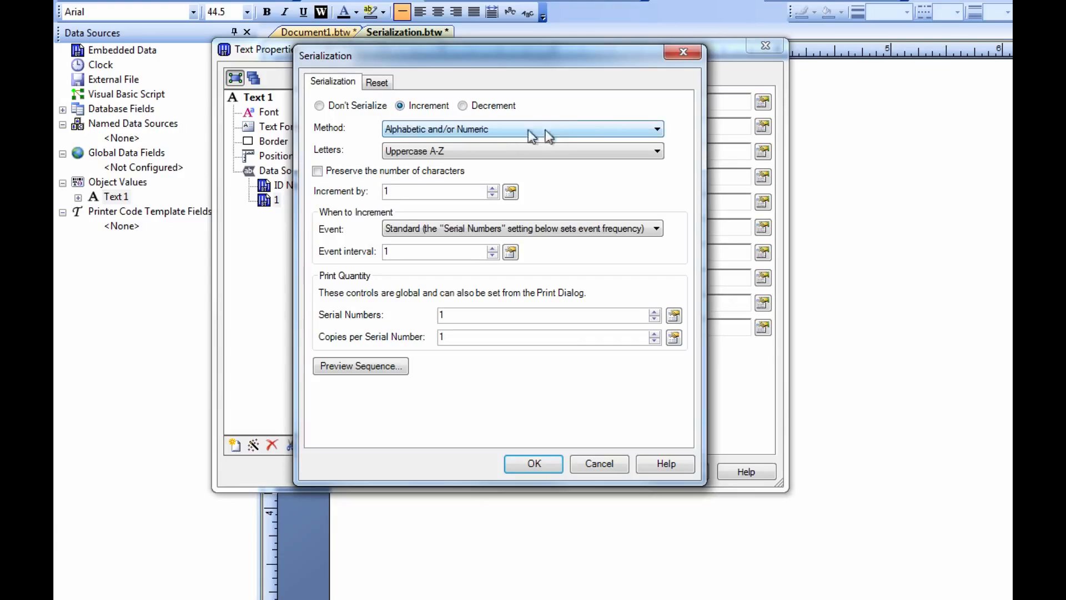
# Examine the available serialization methods and preview the serialized sequence.
pyautogui.click(658, 129)
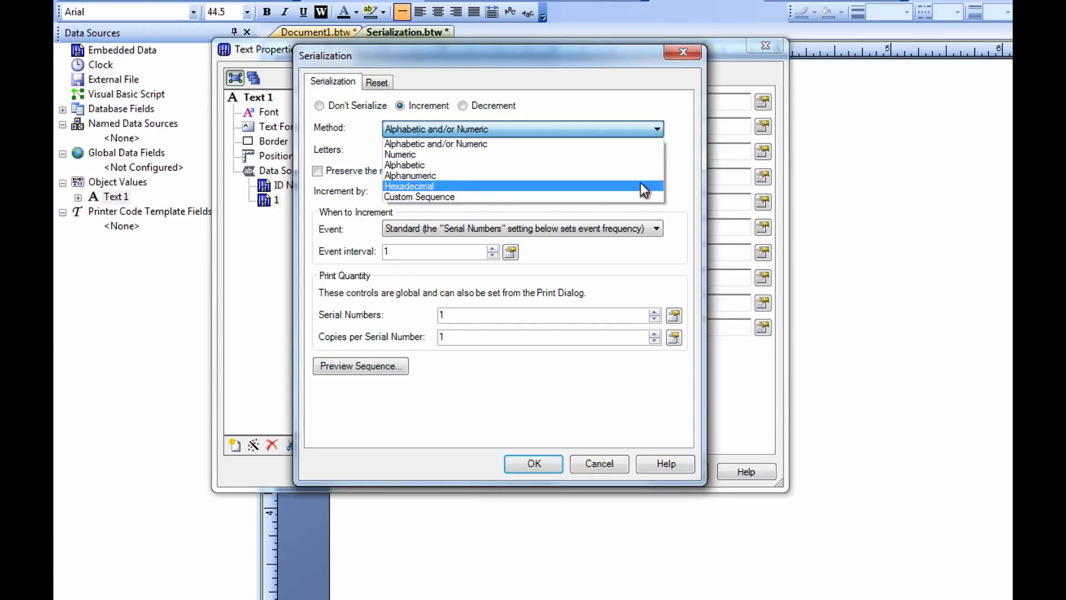
pyautogui.click(656, 130)
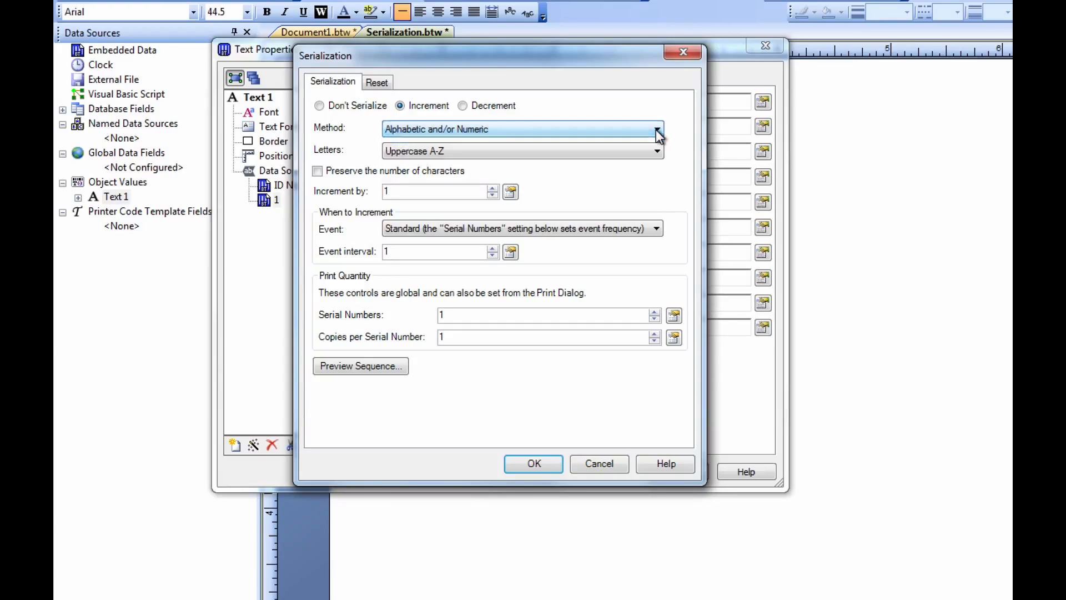
pyautogui.click(401, 369)
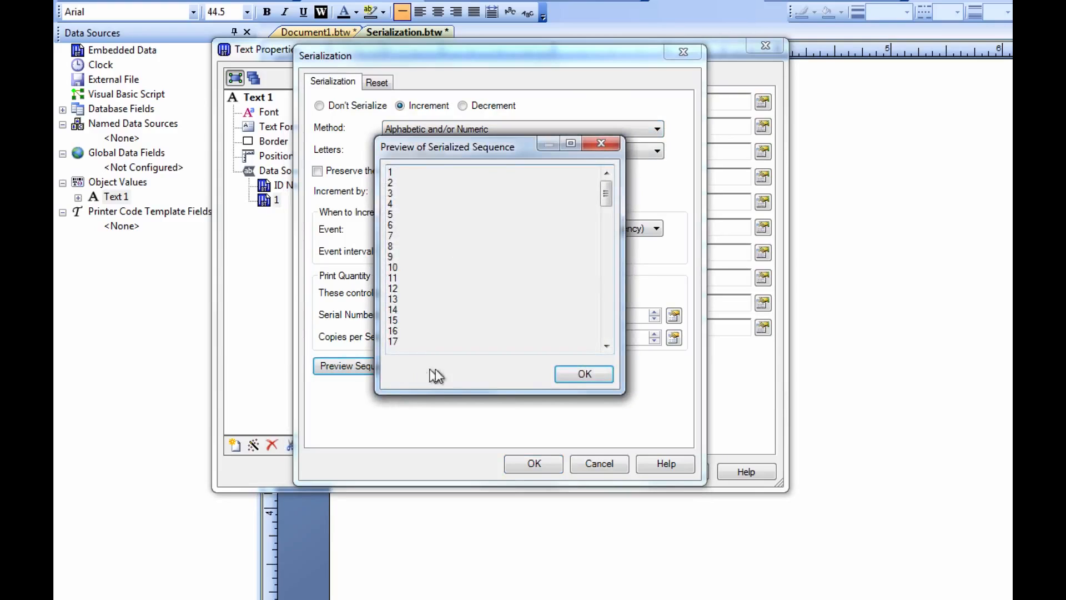
pyautogui.click(568, 375)
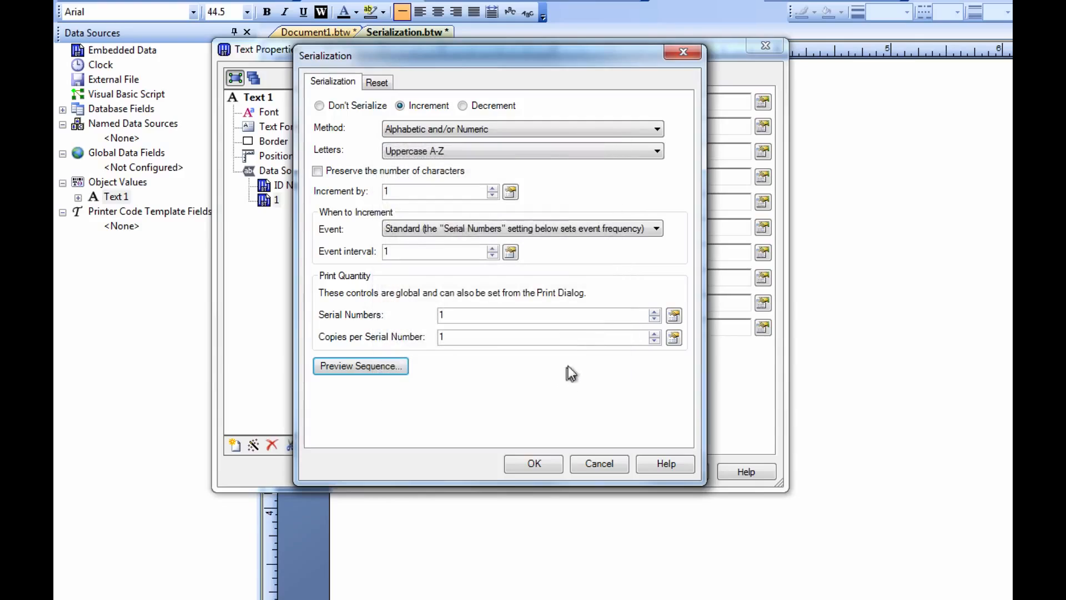
# Examine the letter and increment-event options, and try other Increment by values before restoring it to 1.
pyautogui.click(659, 154)
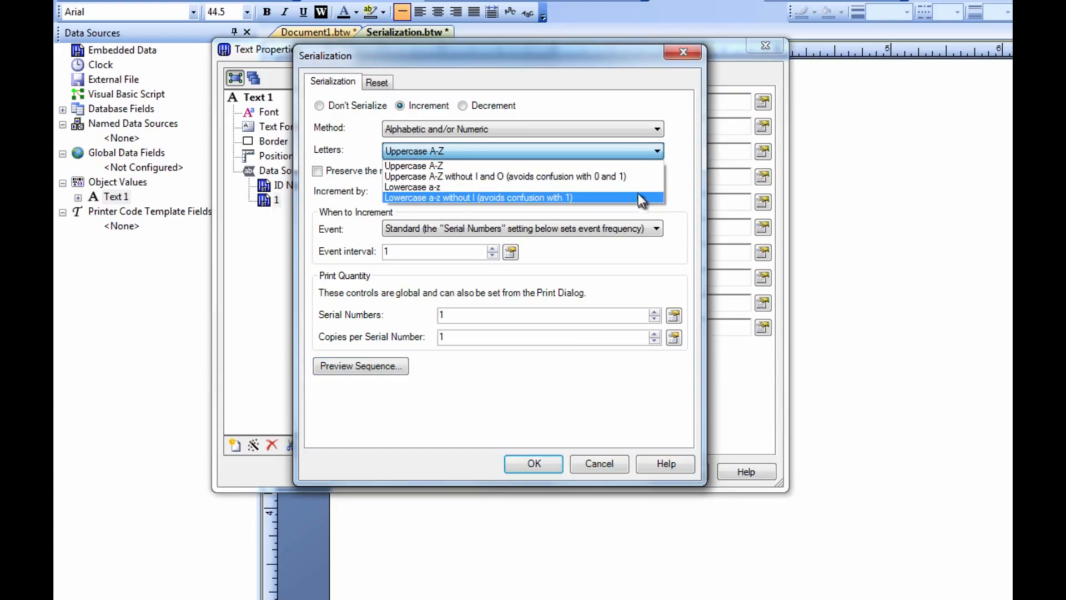
pyautogui.click(656, 149)
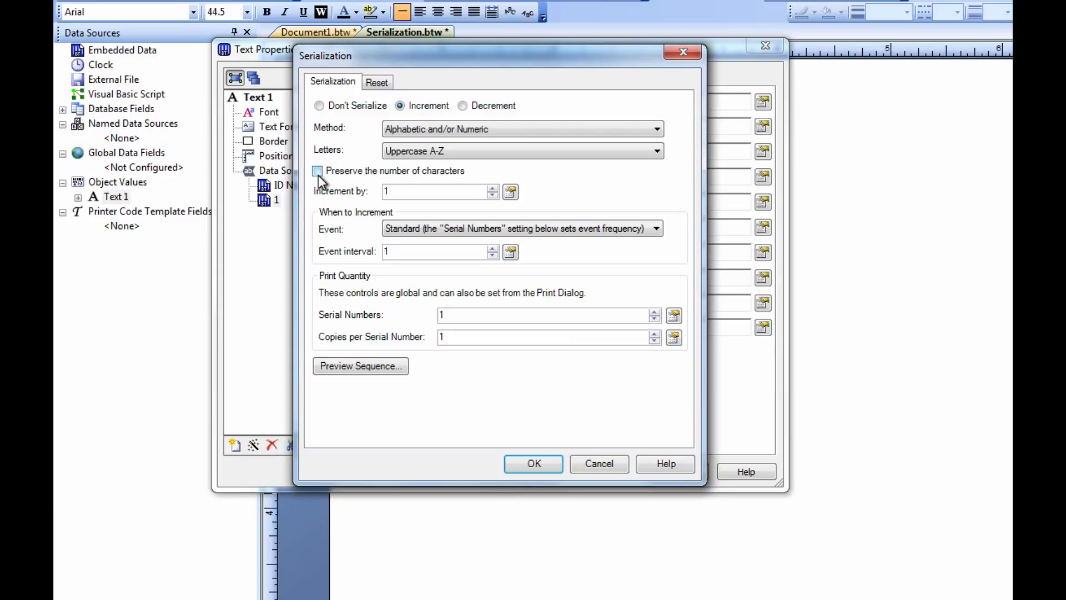
pyautogui.click(492, 189)
pyautogui.click(496, 189)
pyautogui.click(493, 195)
pyautogui.click(493, 195)
pyautogui.click(493, 195)
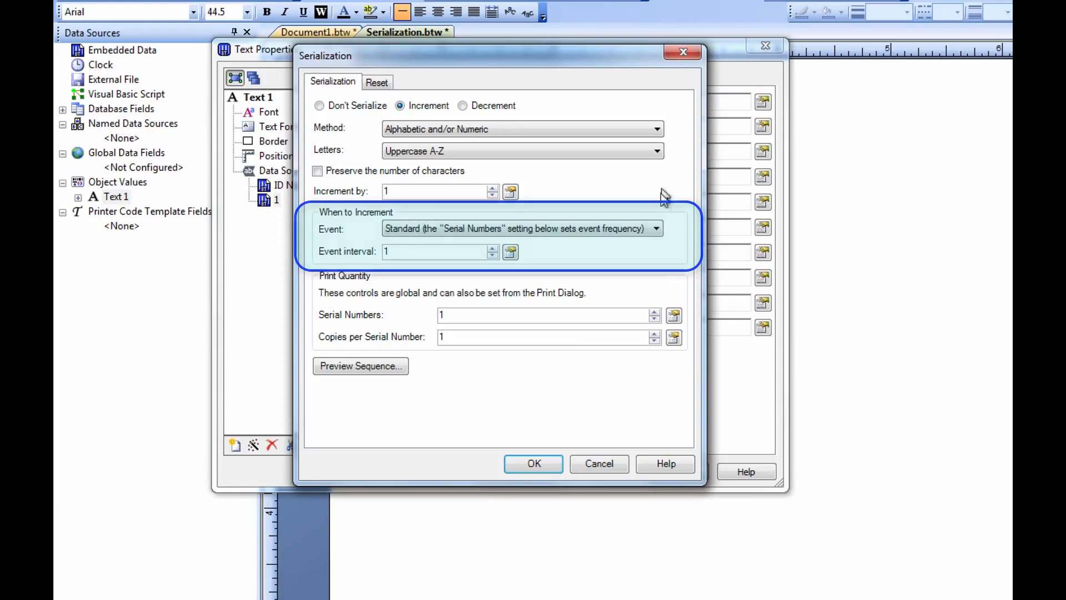
pyautogui.click(656, 229)
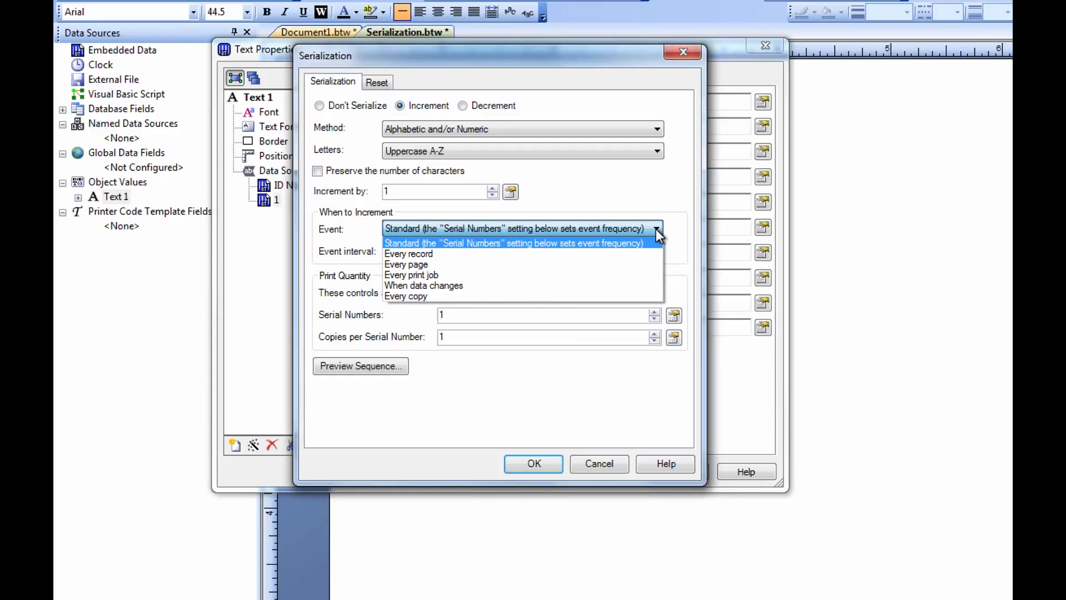
pyautogui.click(655, 228)
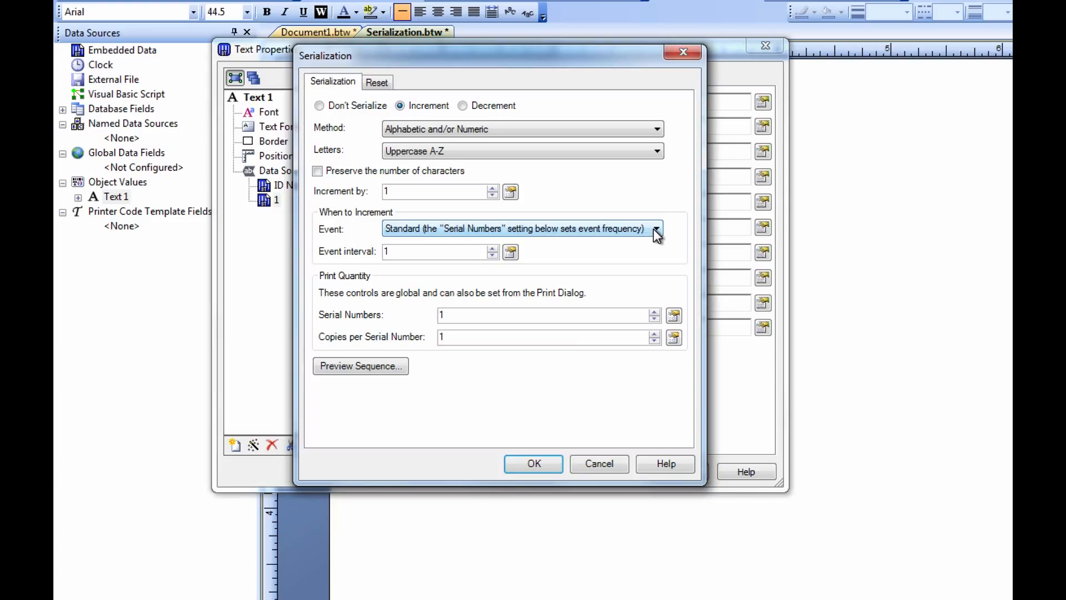
# Check the conditions for resetting the serialized value, and accept the serialization settings, closing the text properties.
pyautogui.click(375, 87)
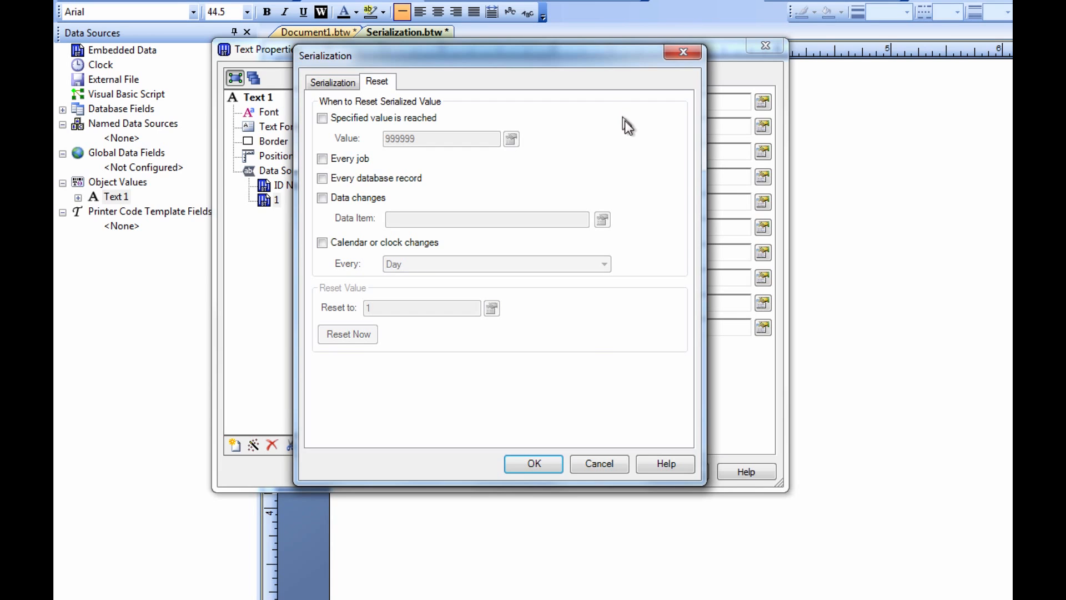
pyautogui.click(541, 465)
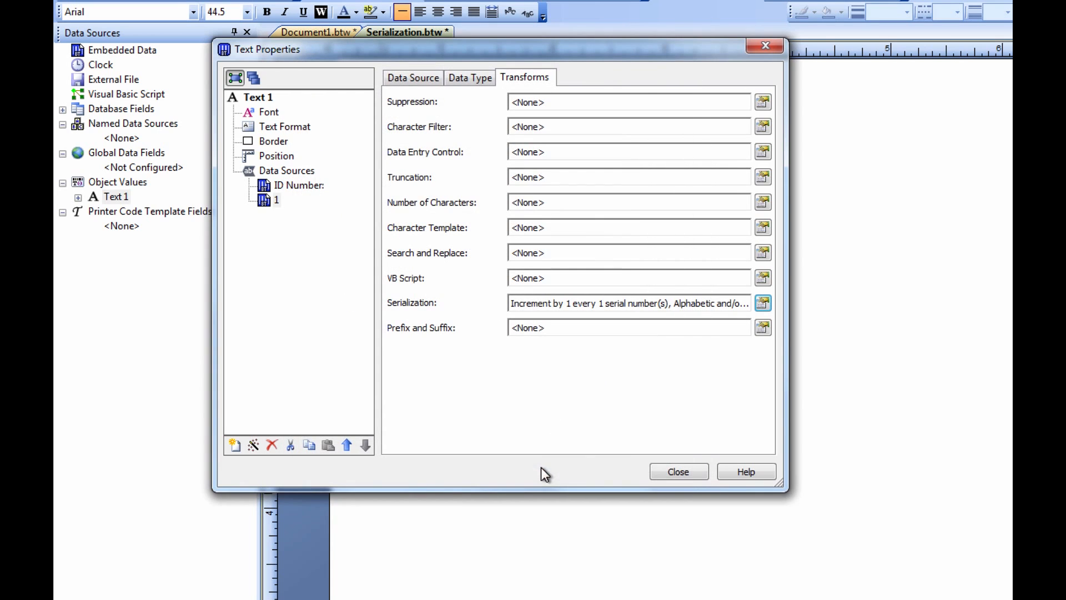
pyautogui.click(683, 469)
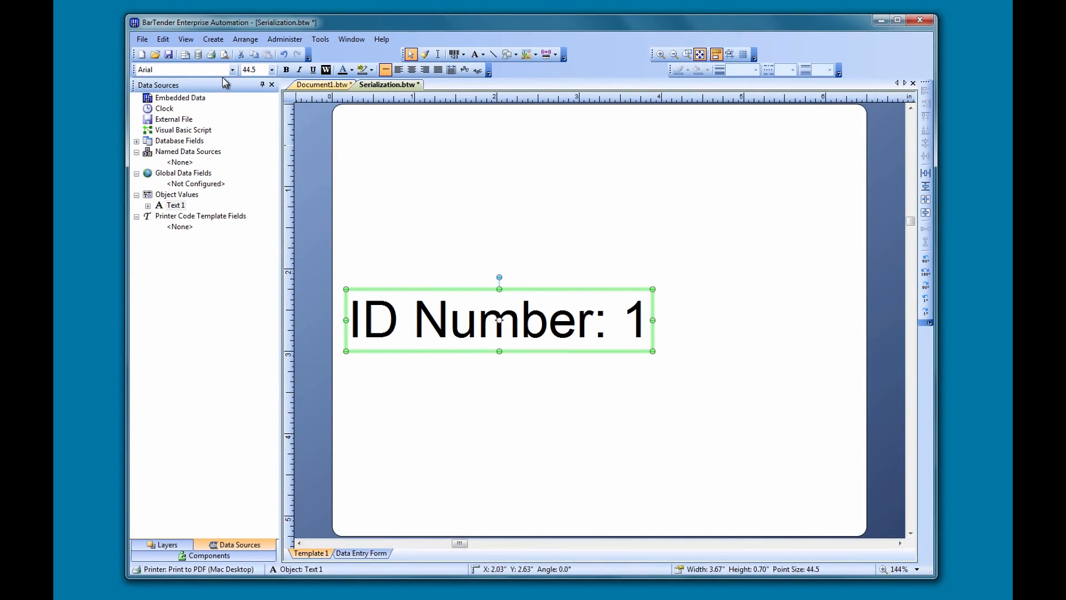
# Set the print quantity to 3 serial numbers and open the print preview.
pyautogui.click(214, 55)
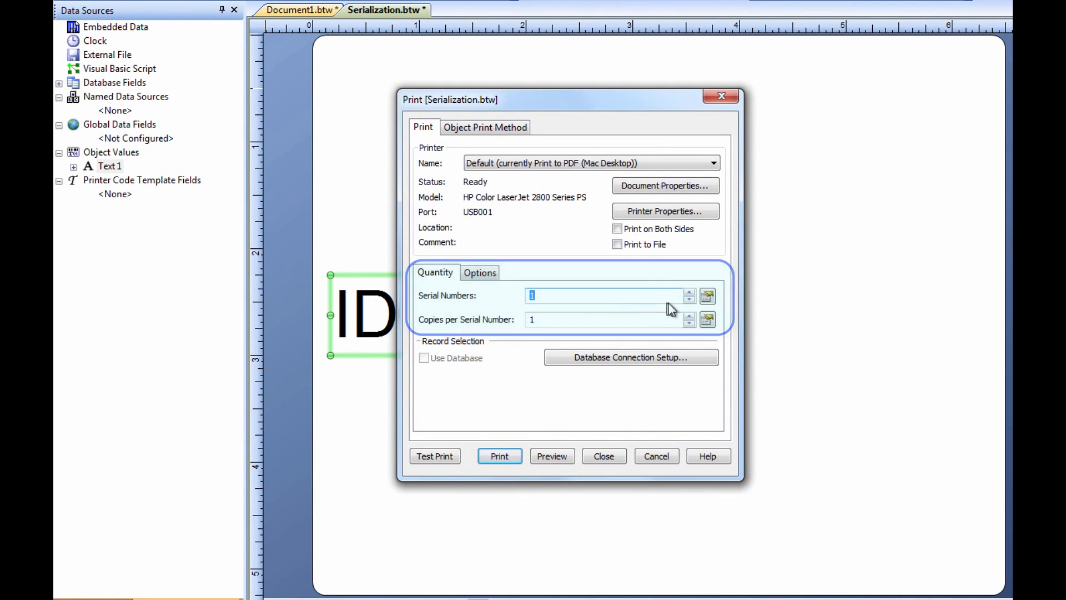
pyautogui.click(689, 292)
pyautogui.click(688, 291)
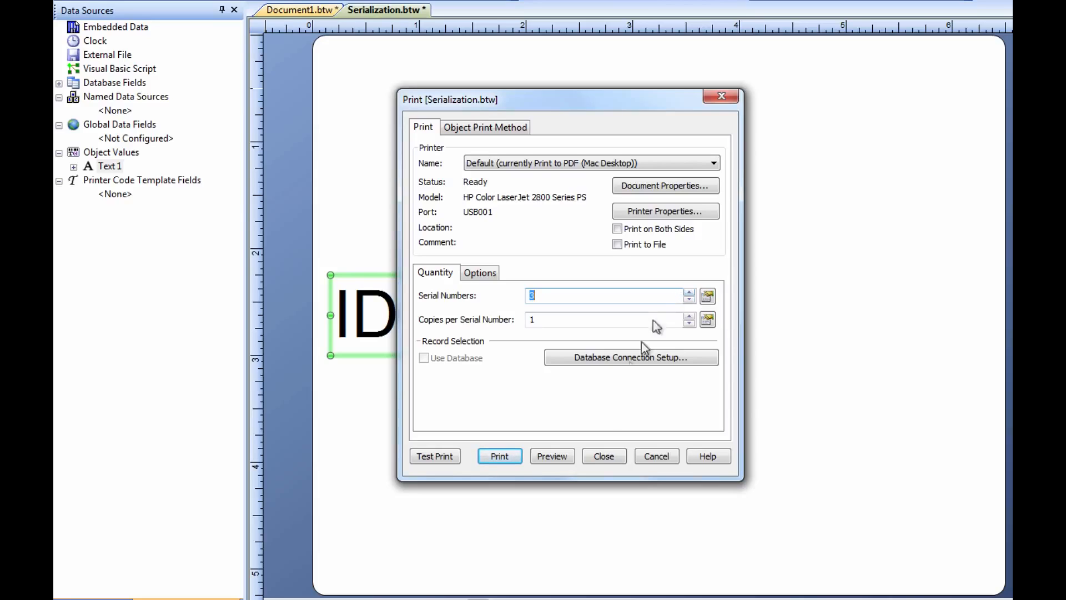
pyautogui.click(552, 456)
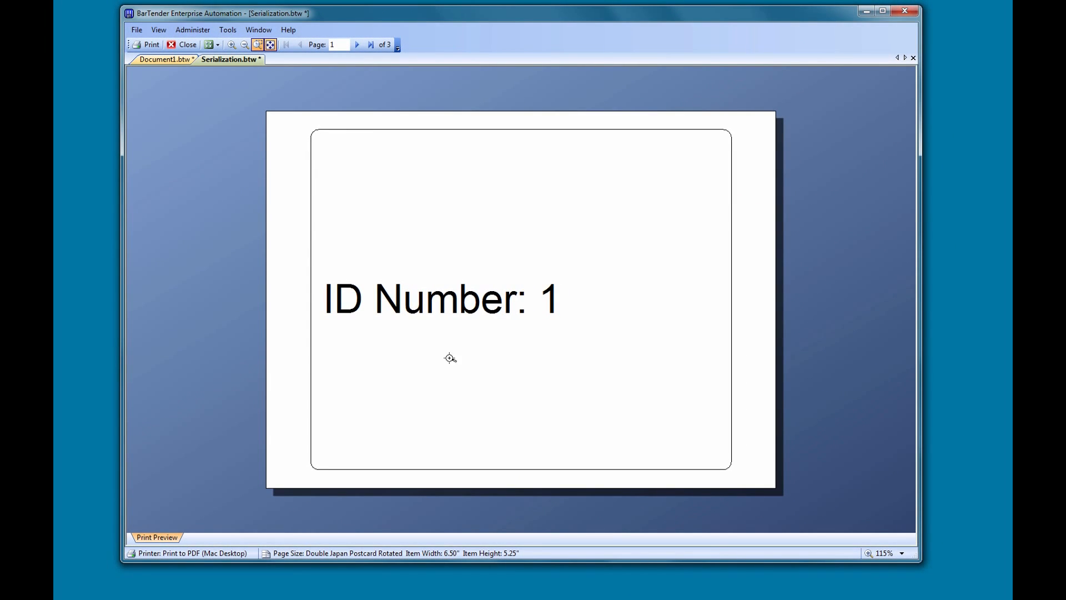
# Page through the preview to the last label and return to the template.
pyautogui.click(357, 45)
pyautogui.click(358, 45)
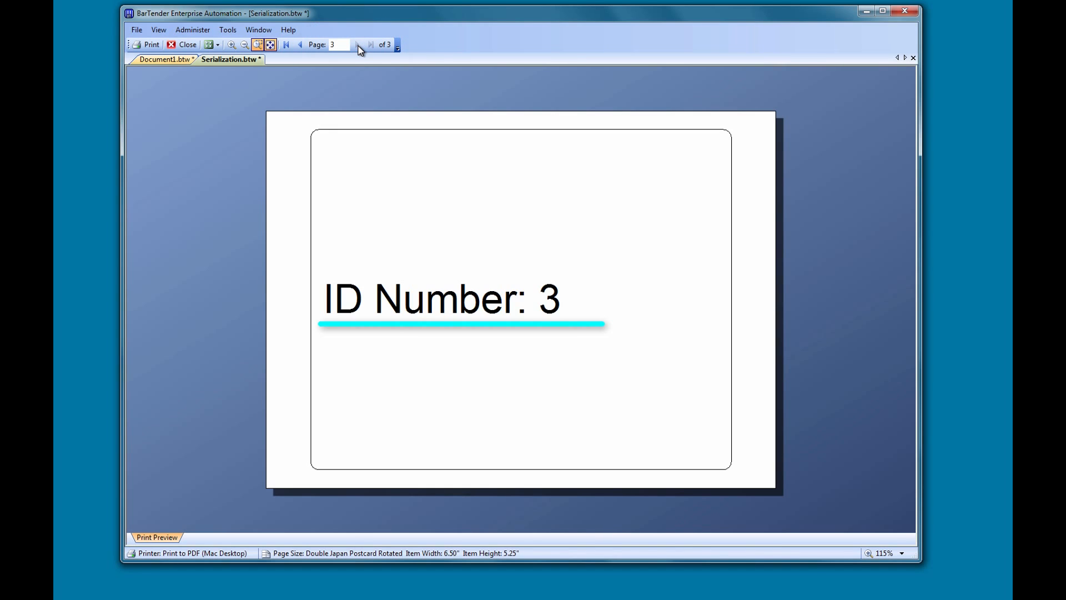
pyautogui.click(186, 44)
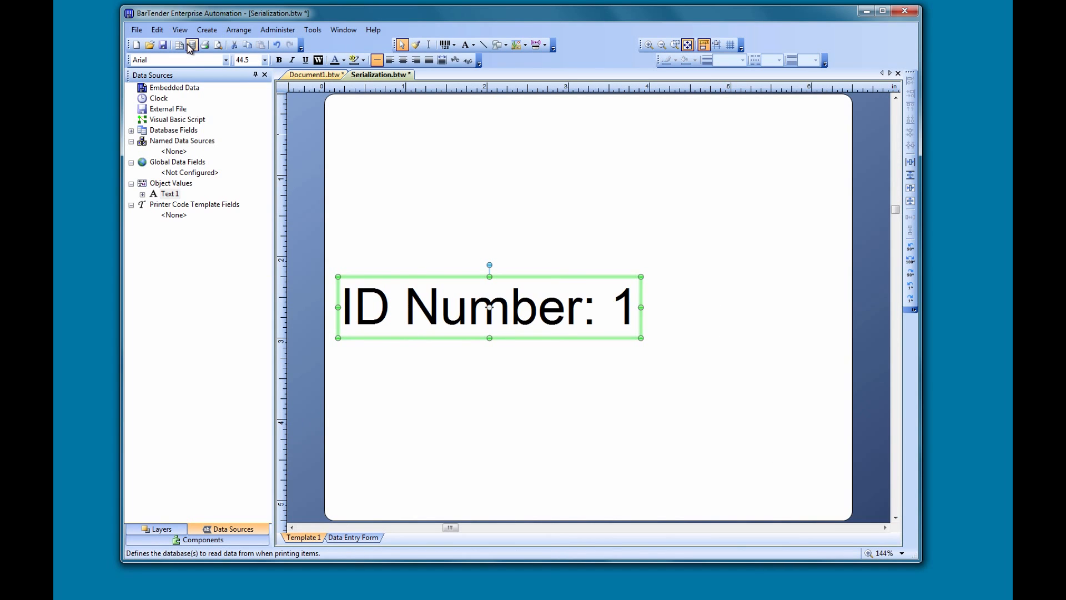
# Set the copies per serial number to 2 in the print settings and preview the job.
pyautogui.click(205, 46)
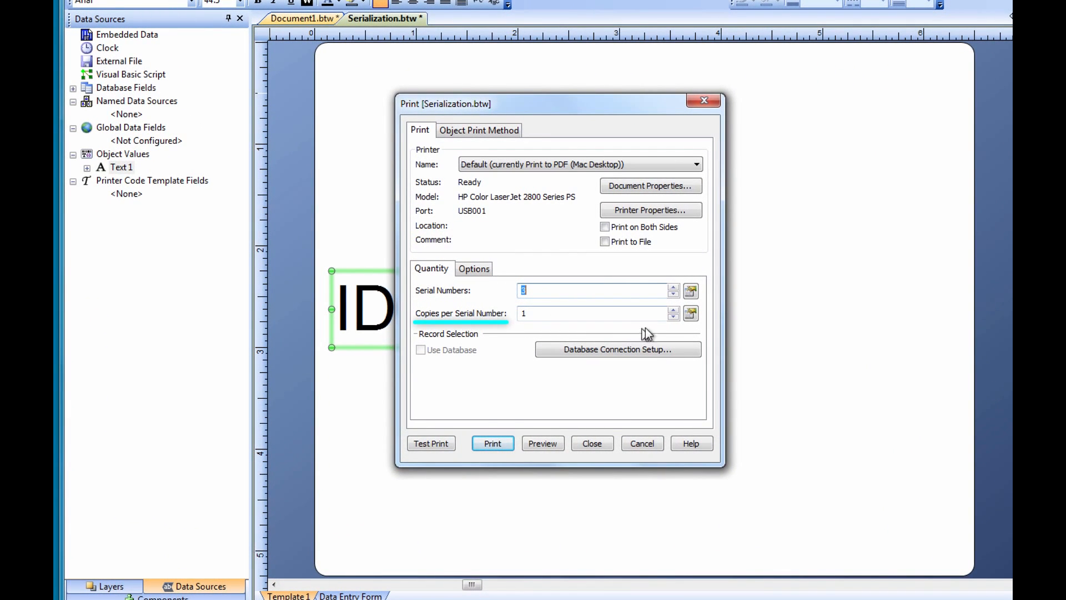
pyautogui.click(673, 310)
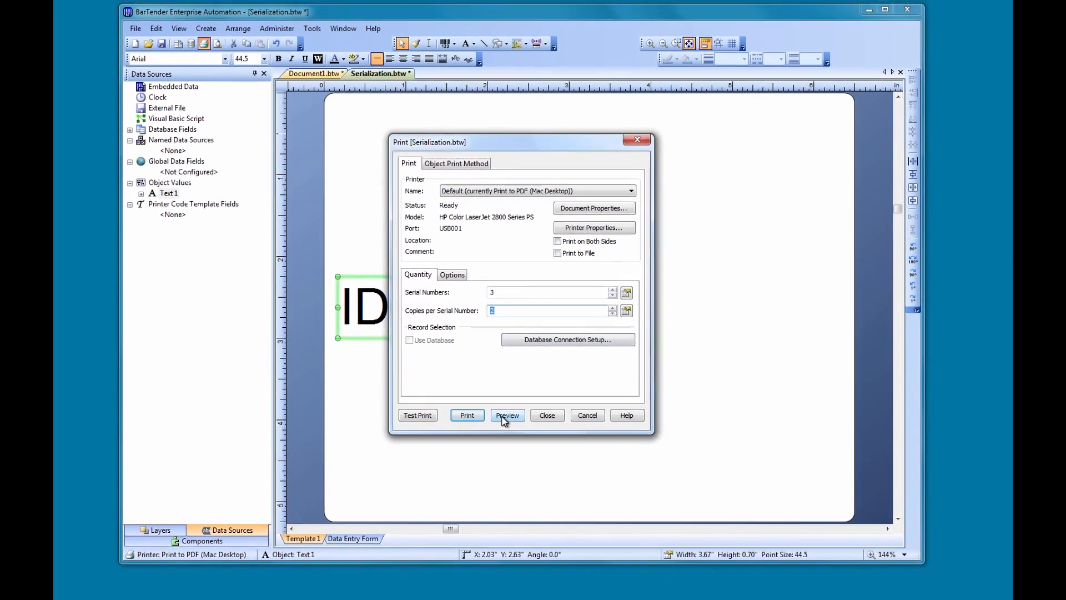
pyautogui.click(541, 443)
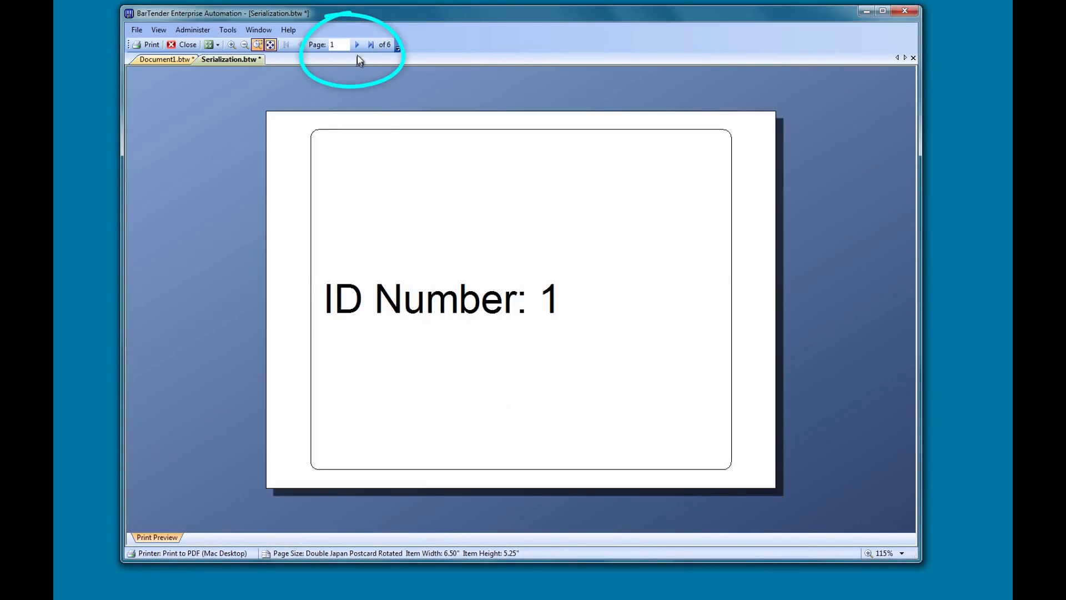
# Page through the previewed labels to page 6 and print the job.
pyautogui.click(358, 45)
pyautogui.click(358, 45)
pyautogui.click(358, 45)
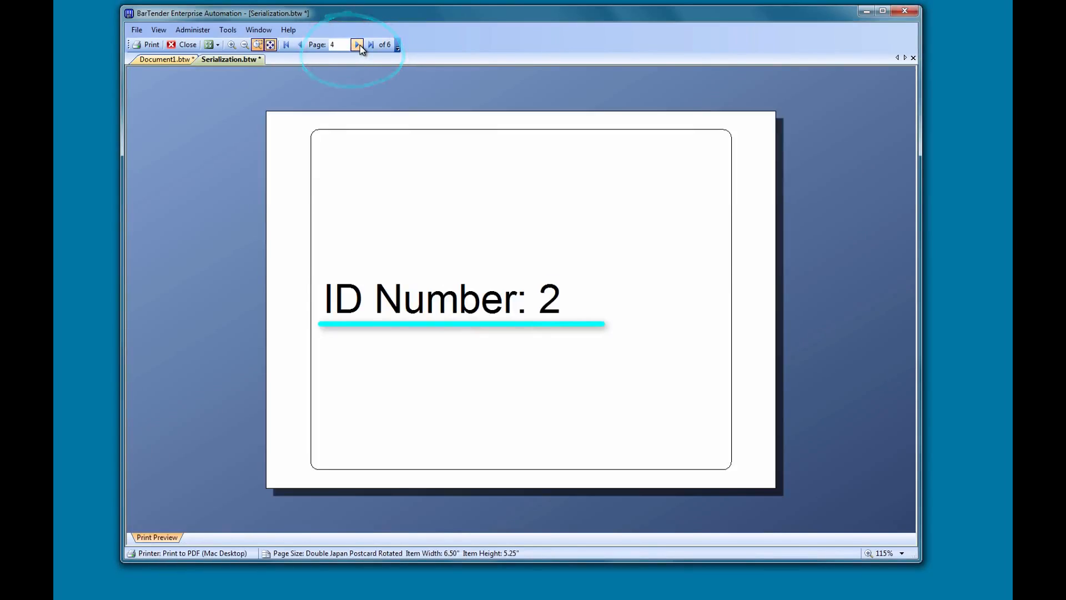
pyautogui.click(358, 45)
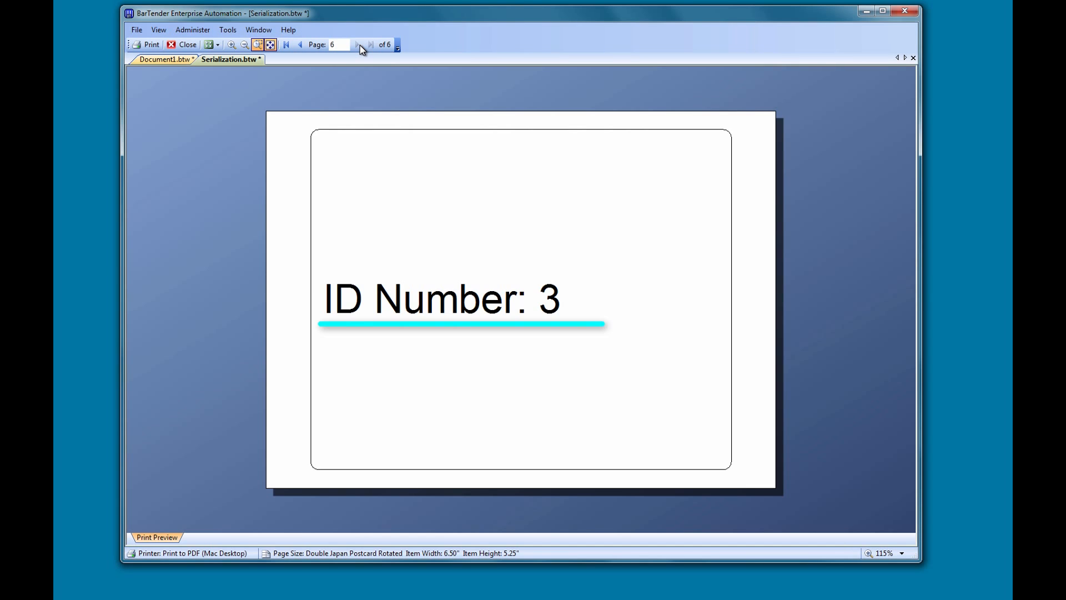
pyautogui.click(149, 45)
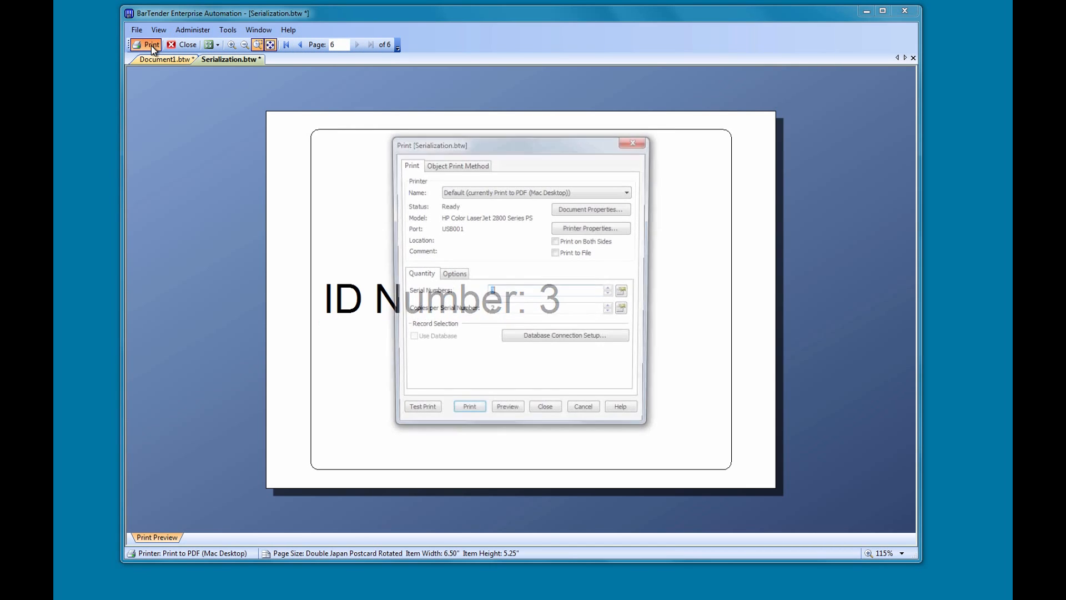
pyautogui.click(469, 406)
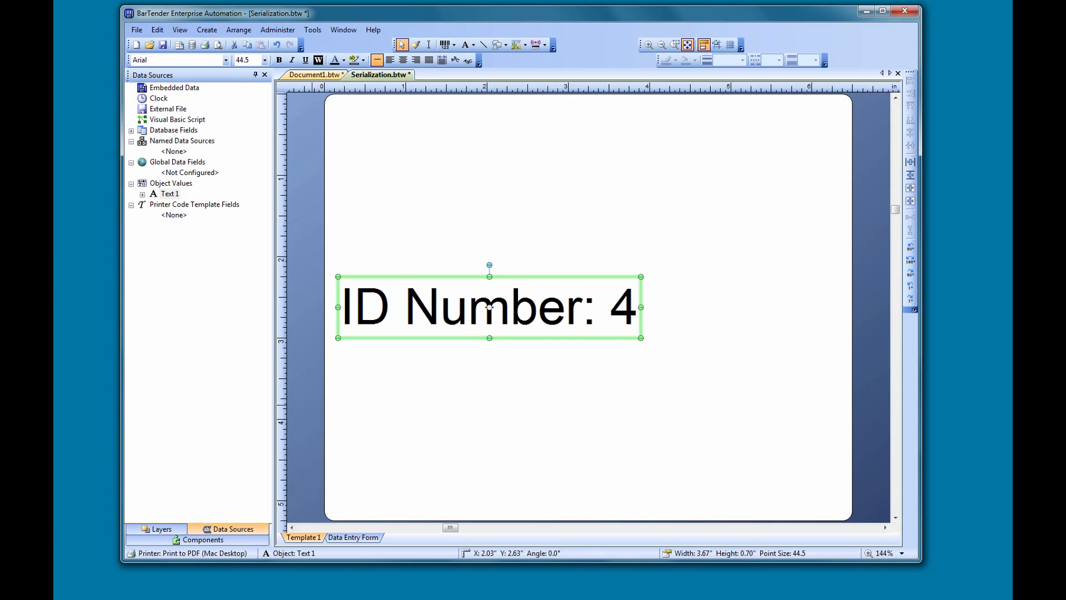
# Close Serialization.btw without saving its changes.
pyautogui.click(137, 31)
pyautogui.click(153, 69)
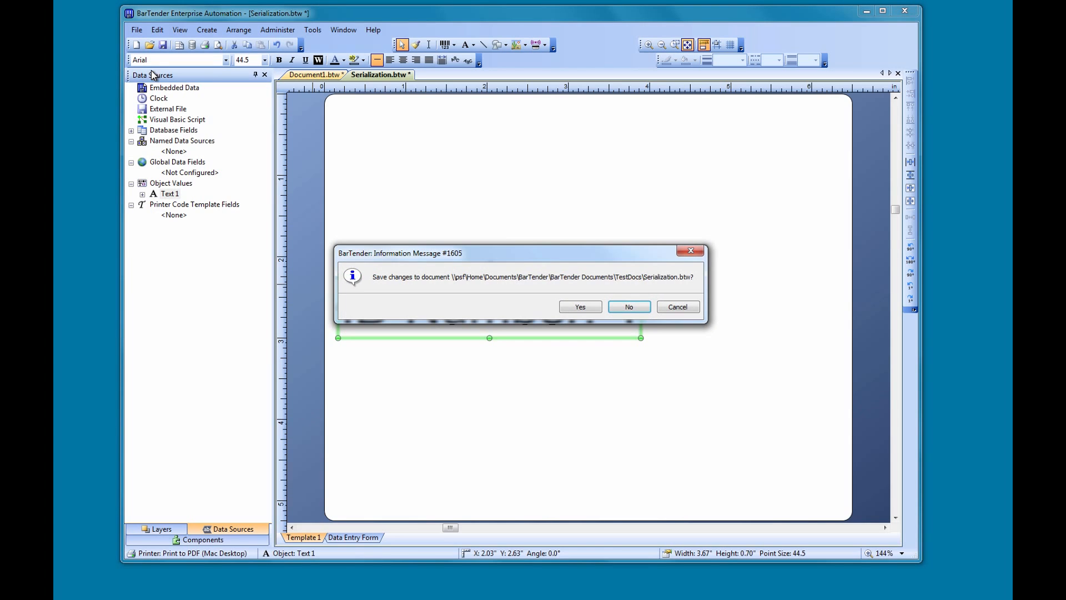
pyautogui.click(639, 308)
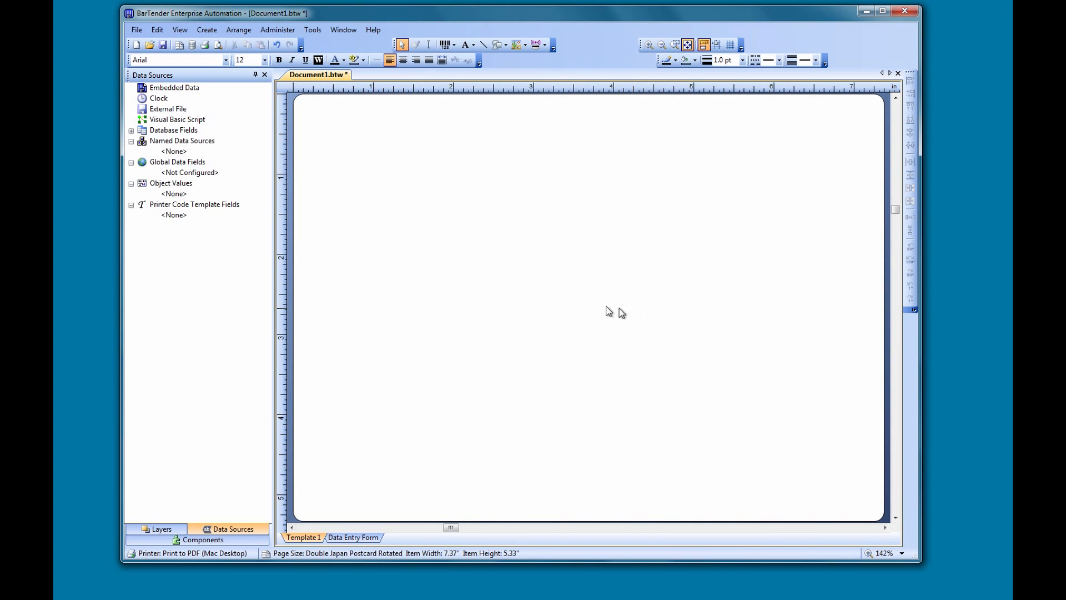
# Open the Serialization.btw document from the TestDocs folder.
pyautogui.click(148, 45)
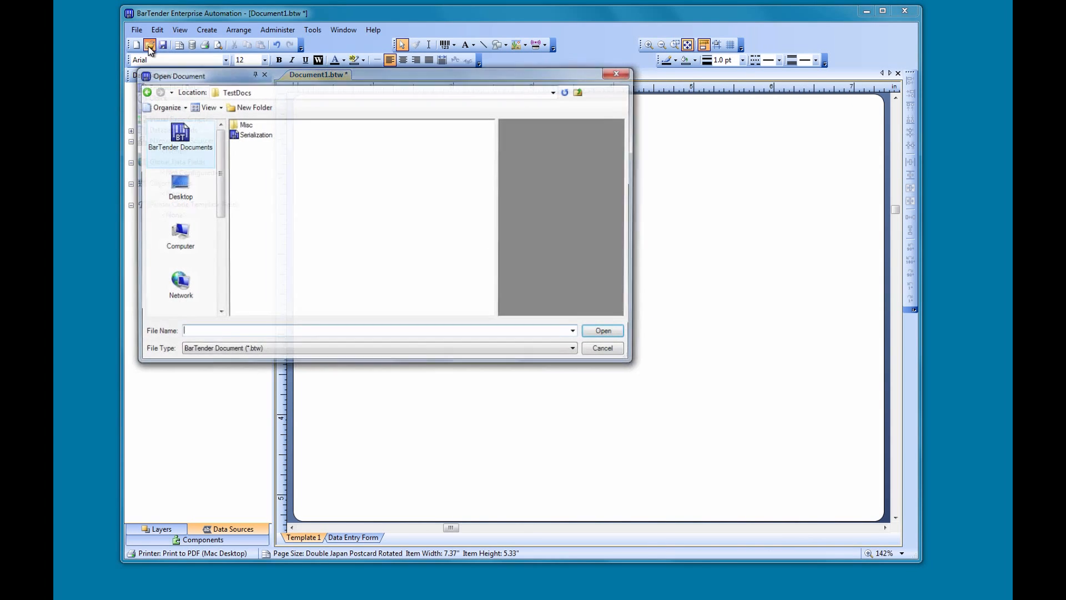
pyautogui.click(253, 135)
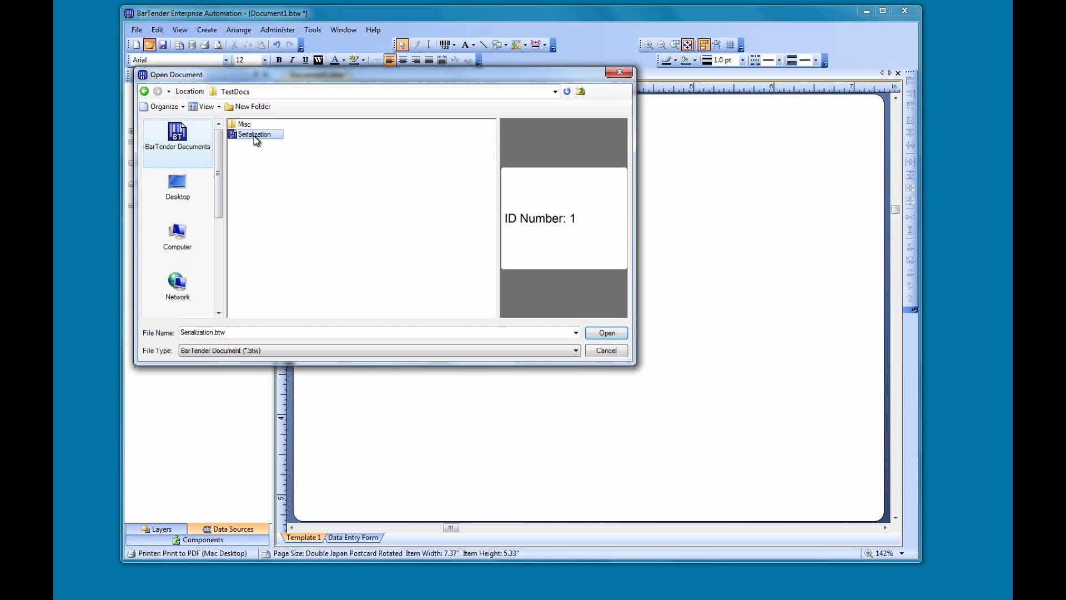
pyautogui.click(607, 332)
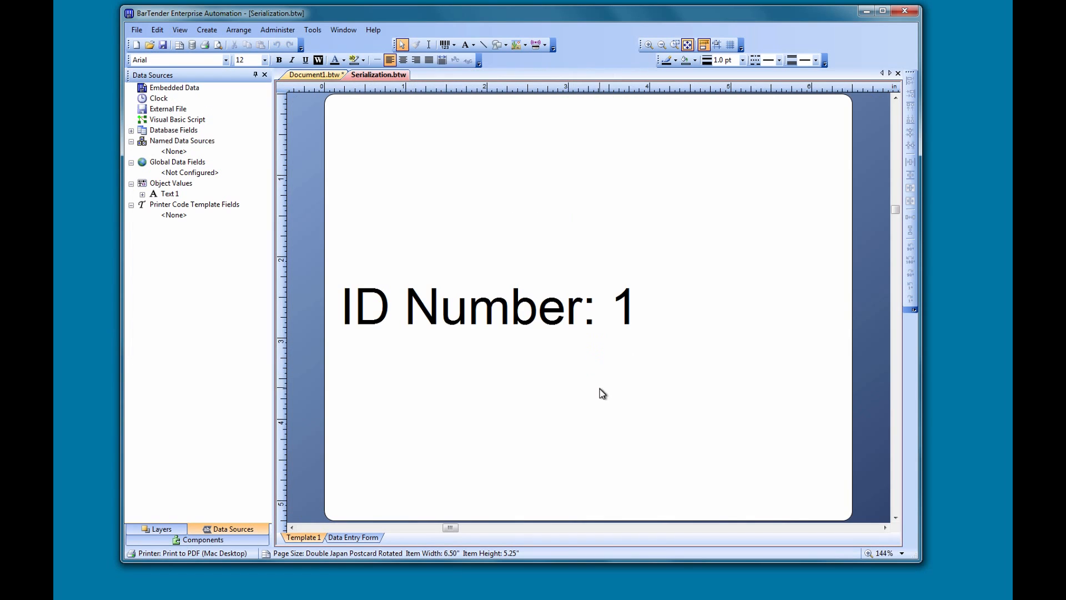
# Set the copies per serial number to 2 and print the Serialization.btw job.
pyautogui.click(205, 45)
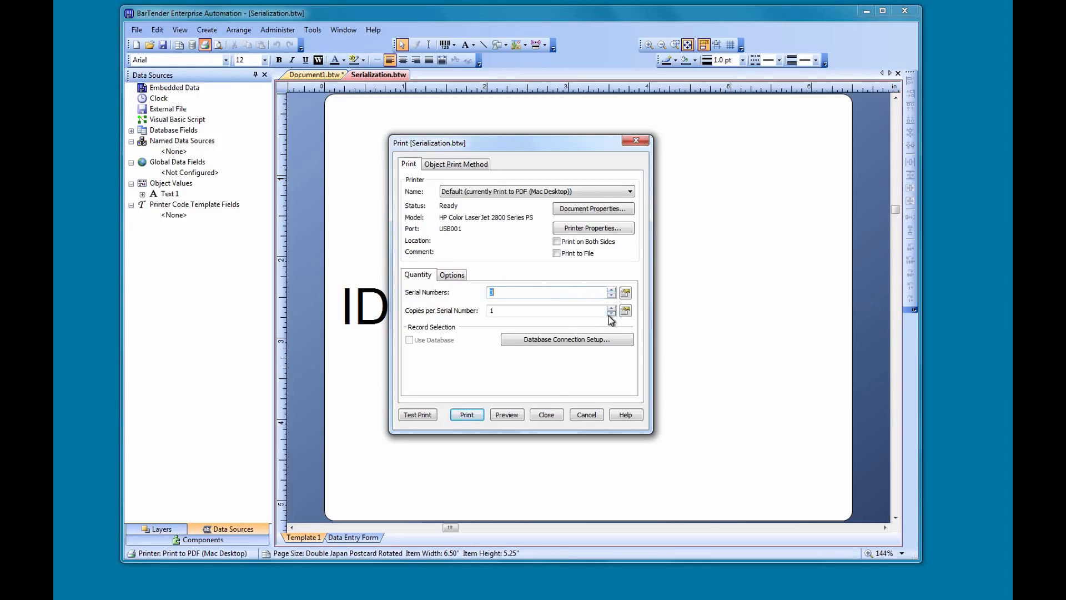
pyautogui.click(611, 307)
pyautogui.click(472, 416)
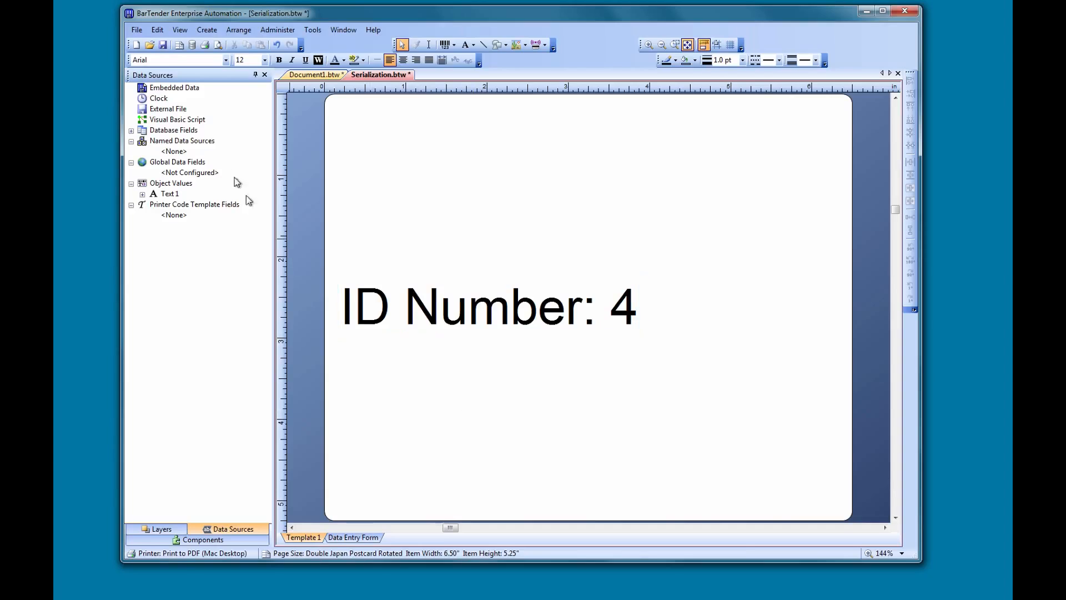
# Close Serialization.btw and save its changes.
pyautogui.click(139, 31)
pyautogui.click(152, 69)
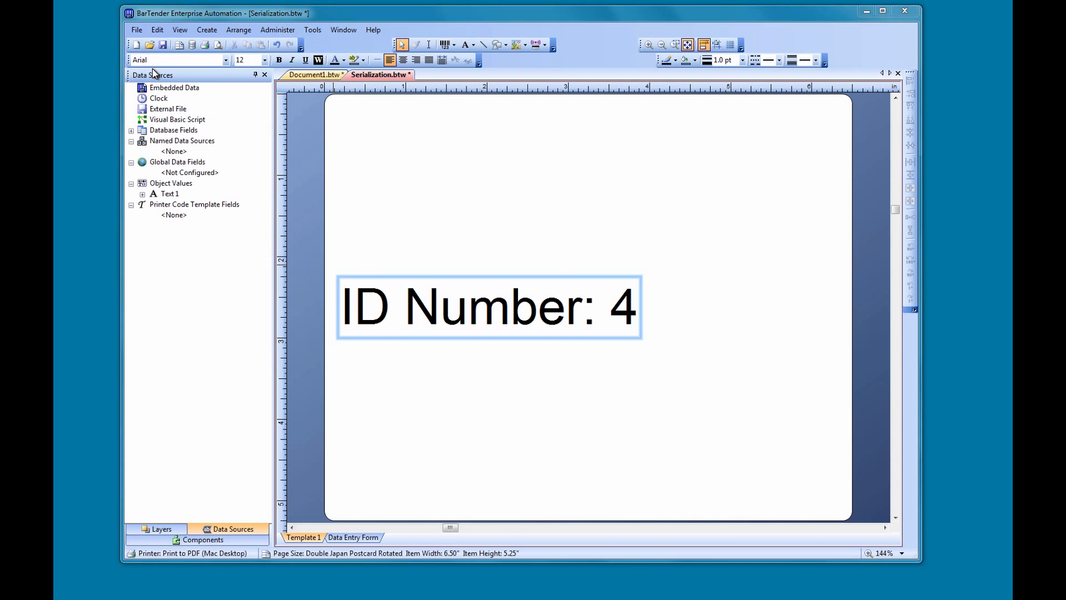
pyautogui.click(581, 308)
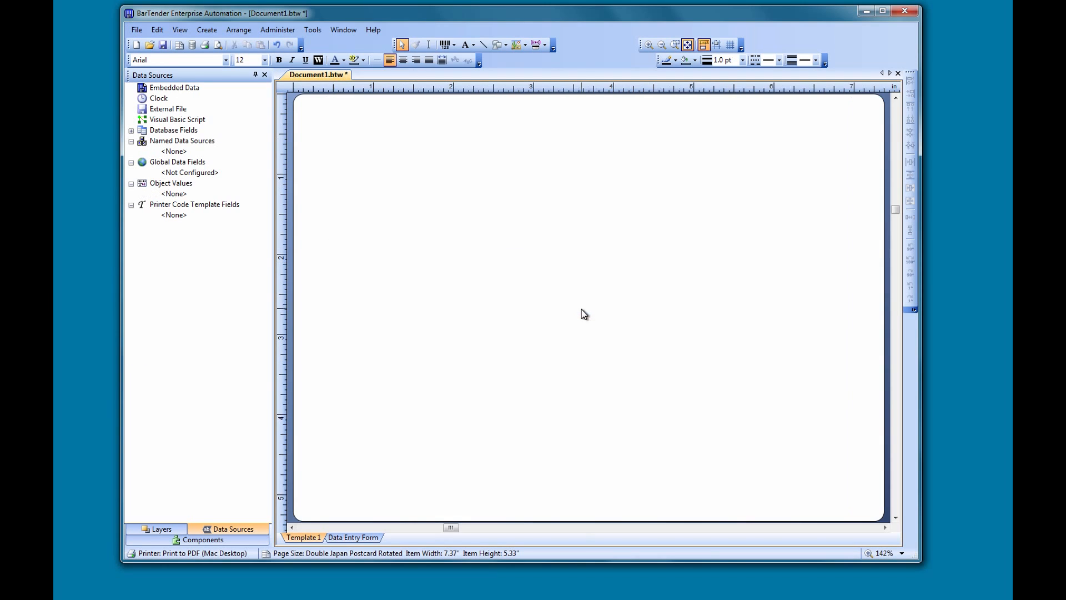
# Reopen Serialization.btw from the TestDocs folder to check the saved ID number, and switch back to Document1.btw.
pyautogui.click(150, 45)
pyautogui.click(251, 134)
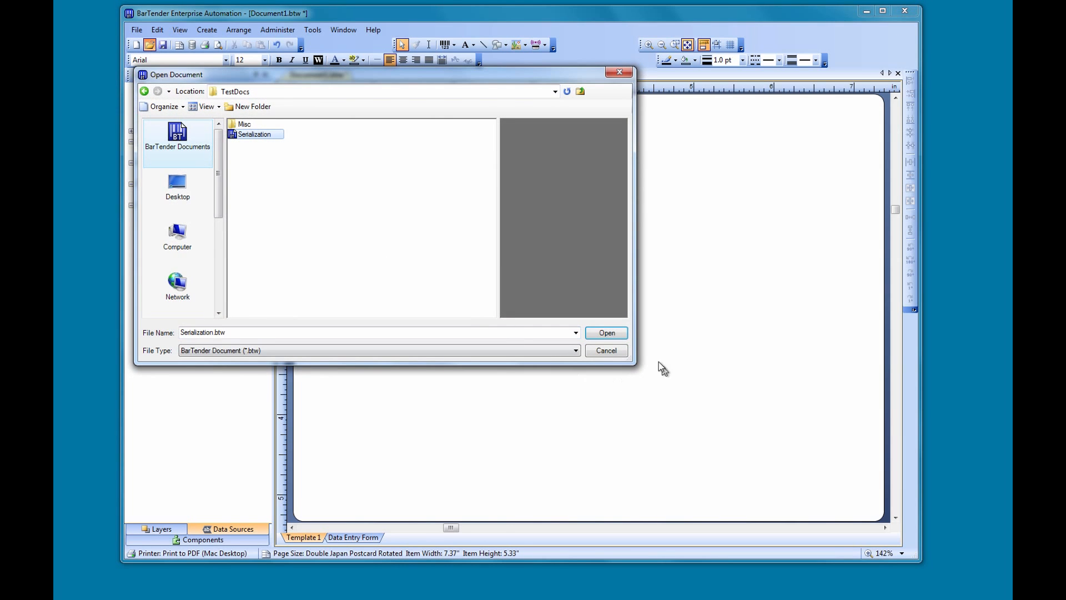
pyautogui.click(607, 333)
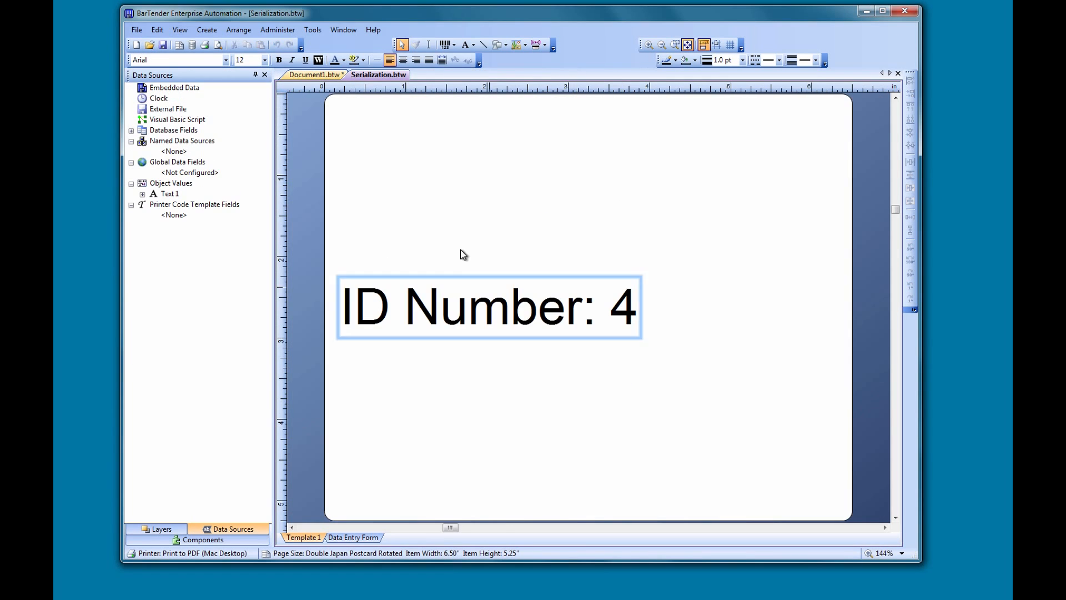
pyautogui.click(299, 76)
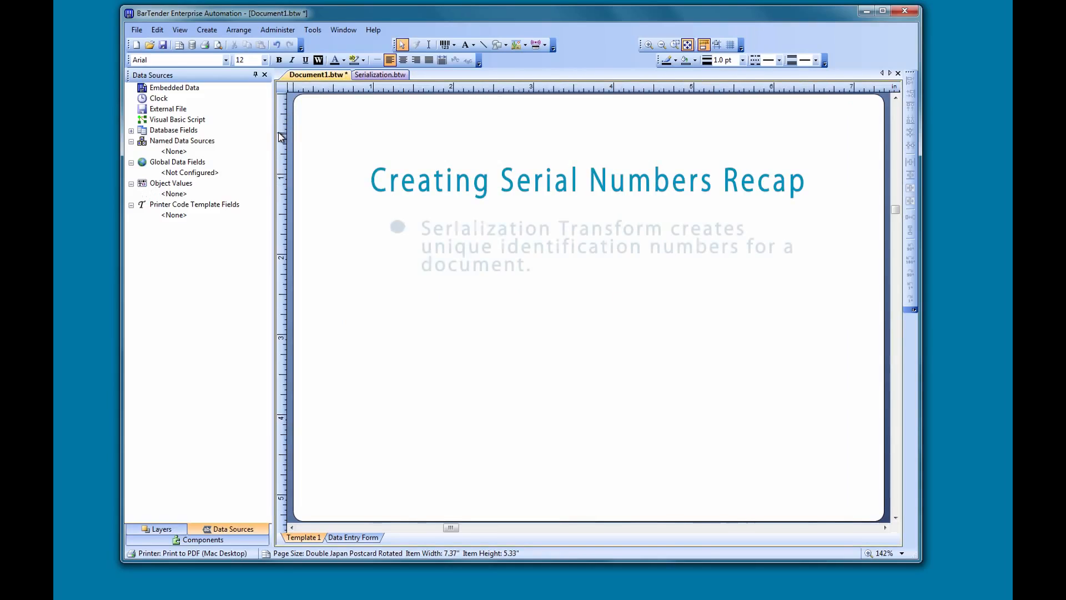